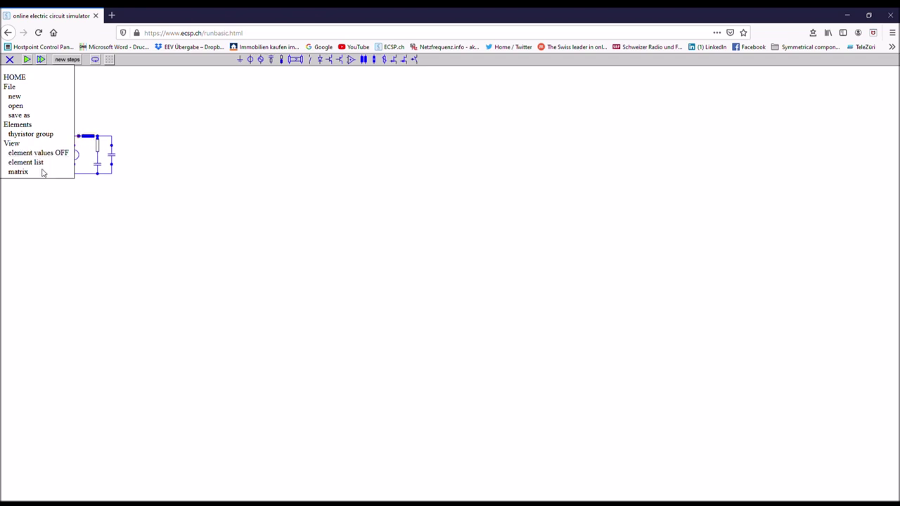
# - Hide the element value labels and start a simulation of the source circuit
pyautogui.click(49, 158)
pyautogui.click(26, 60)
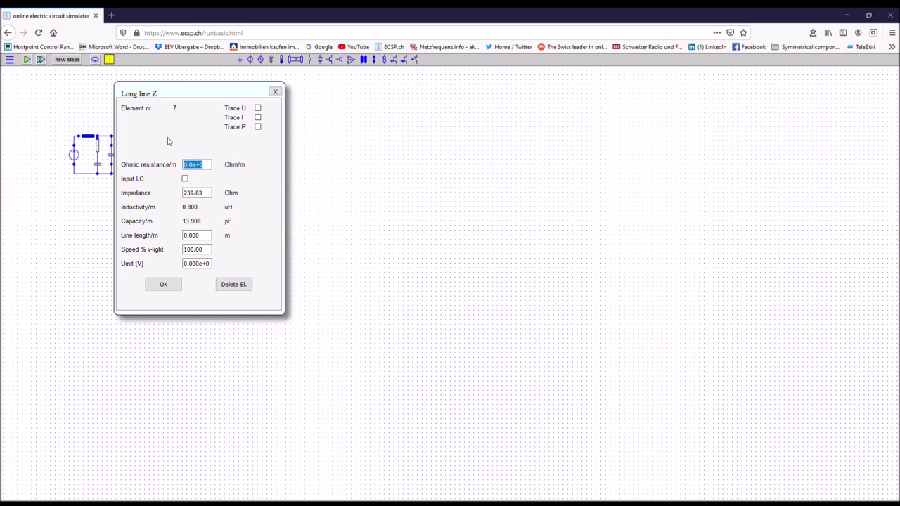
# - Clear the long line's resistance value and set its line length to 10000 m
pyautogui.press('BackSpace')
pyautogui.click(192, 237)
pyautogui.write('00000')
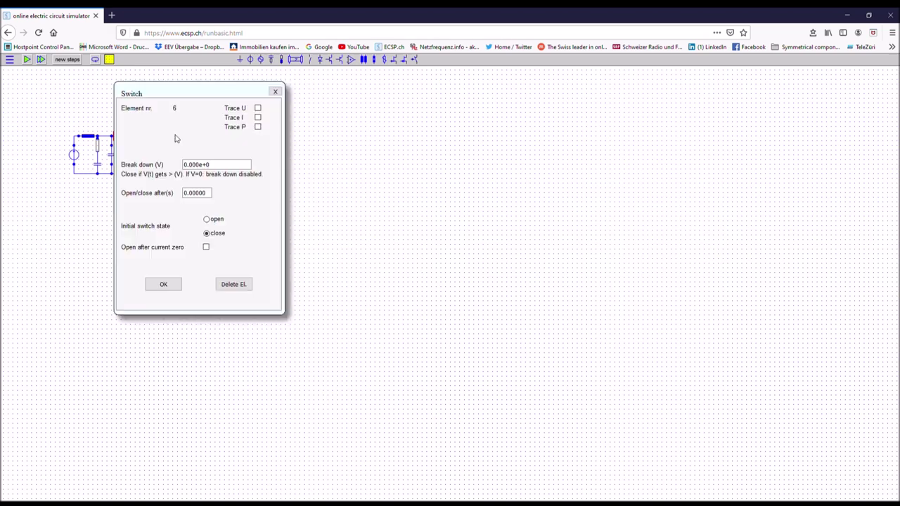
# - Make switch 6 start in the open state and edit its switching time
pyautogui.click(207, 220)
pyautogui.click(201, 193)
pyautogui.press('Left')
pyautogui.press('Left')
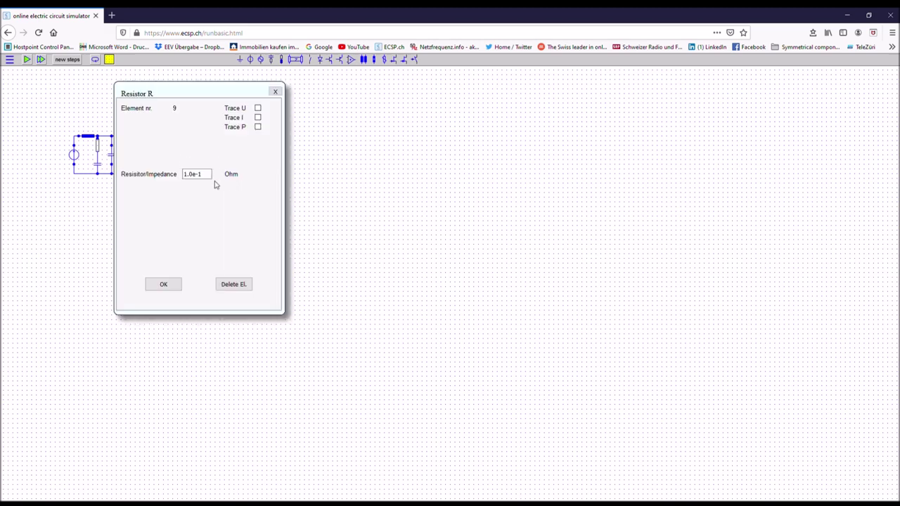
# - Set resistor 9 to 1E6 Ohm with voltage tracing, and capacitor 10 to 1.00 nF
pyautogui.tripleClick(182, 176)
pyautogui.press('BackSpace')
pyautogui.click(258, 108)
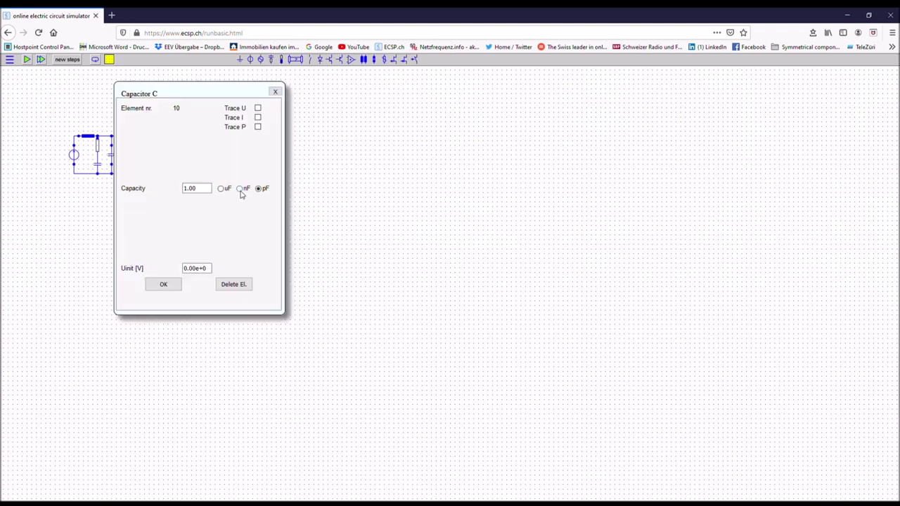
pyautogui.click(240, 191)
pyautogui.click(186, 190)
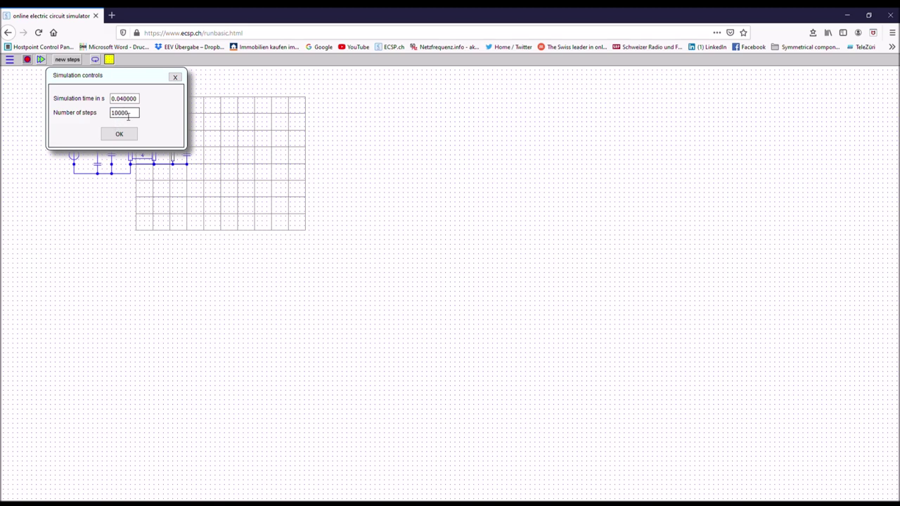
# - Run the 0.04 s, 10000-step simulation, then move and enlarge the plot and highlight a trace
pyautogui.click(119, 133)
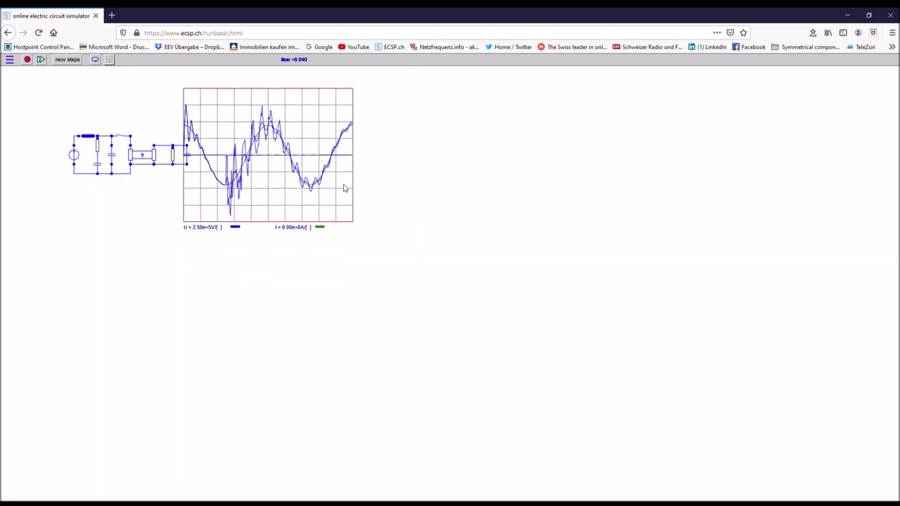
pyautogui.moveTo(345, 188); pyautogui.dragTo(364, 190)
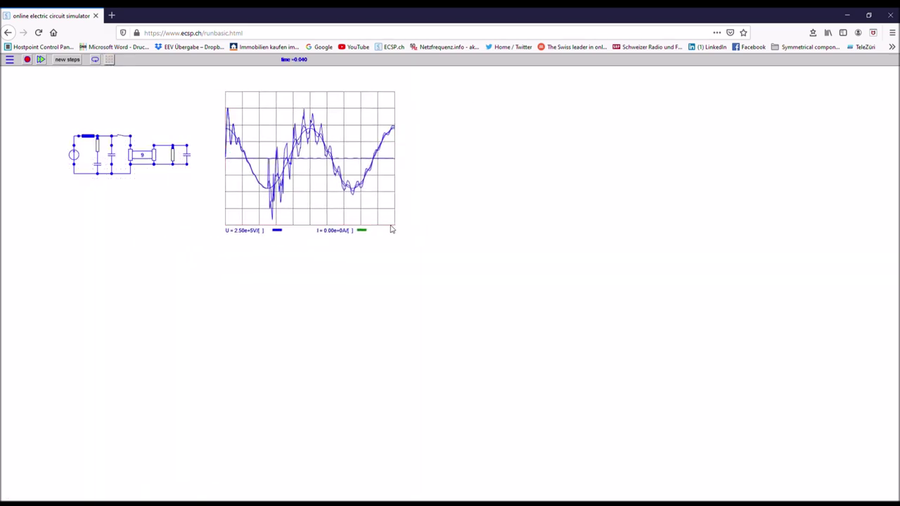
pyautogui.moveTo(394, 228); pyautogui.dragTo(484, 258)
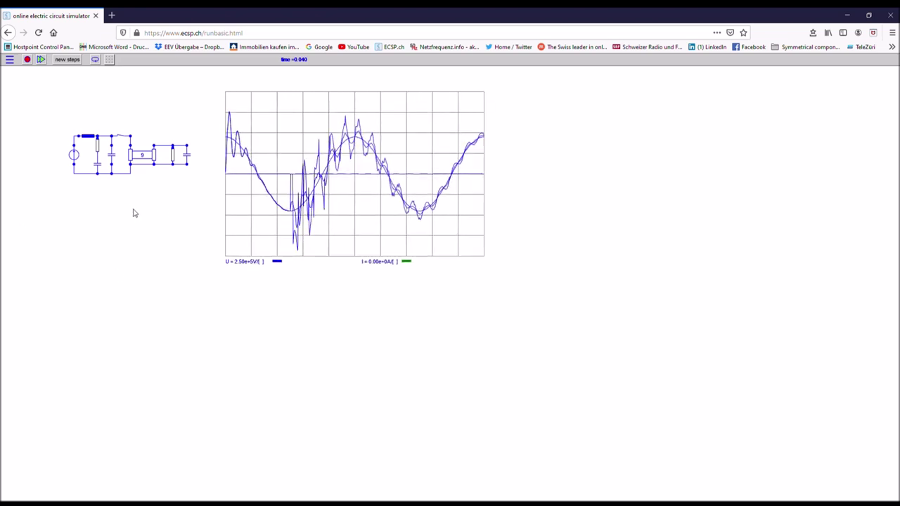
pyautogui.click(120, 139)
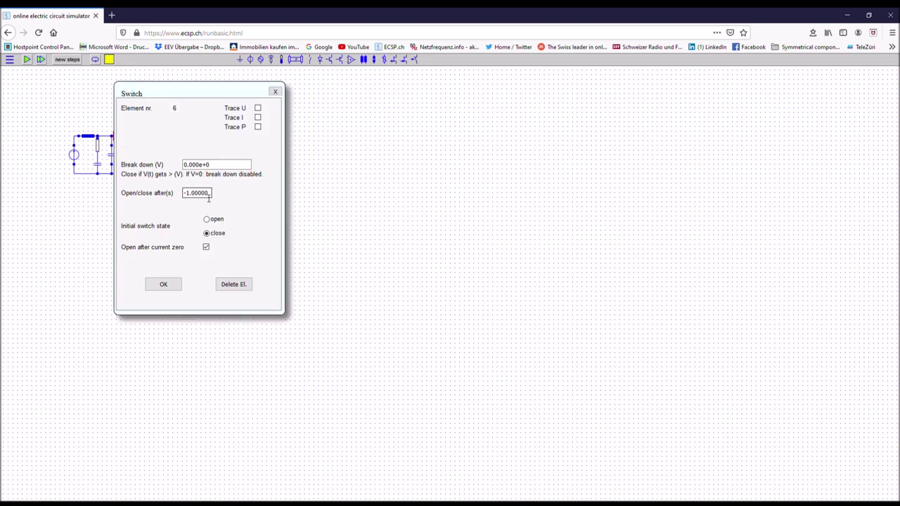
# - Replace switch 6's -1.00000 switching time so it operates at 0.01 s
pyautogui.moveTo(211, 197); pyautogui.dragTo(161, 201)
pyautogui.press('BackSpace')
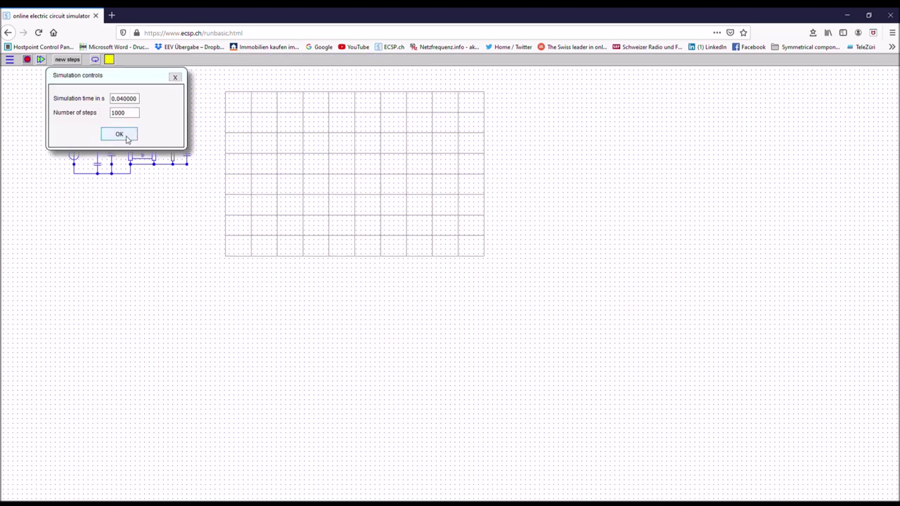
# - Confirm the 0.04 s, 1000-step simulation settings to rerun the line circuit
pyautogui.click(125, 138)
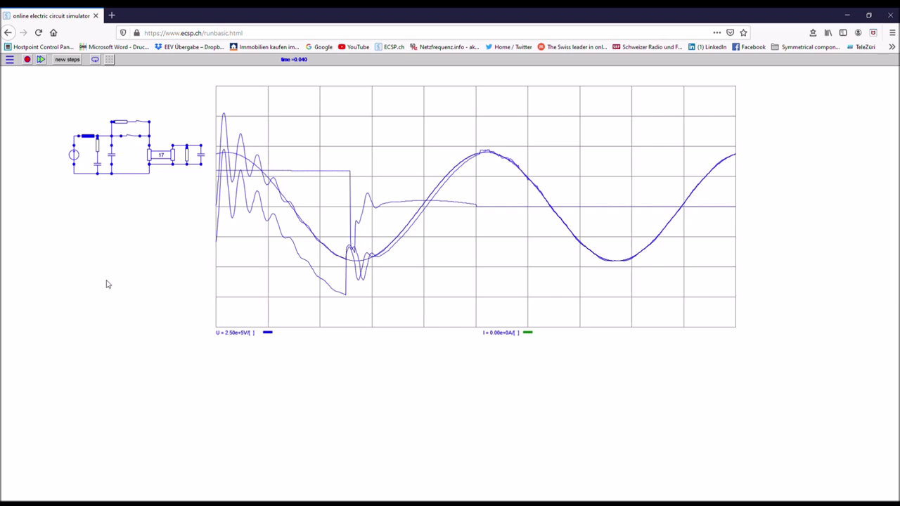
# - Highlight the right-hand element's trace and wheel the top resistor's resistance up and down, watching waveforms update
pyautogui.click(189, 156)
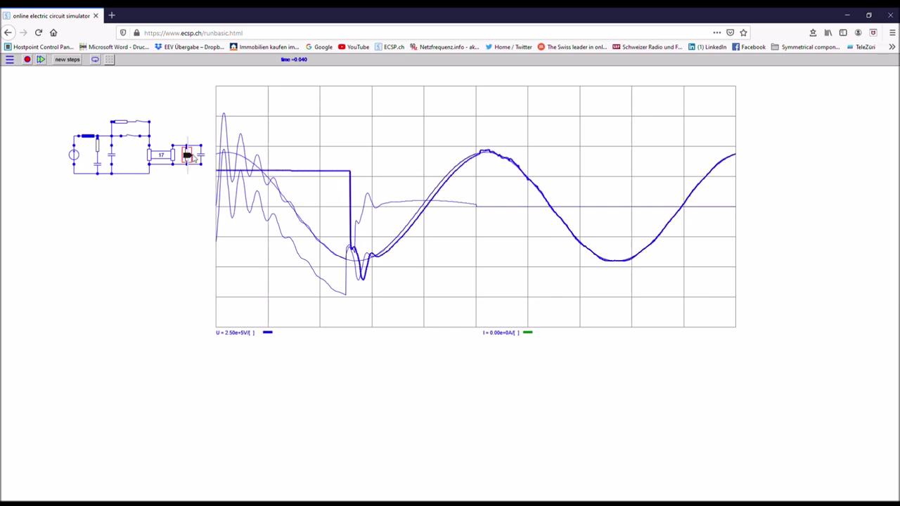
pyautogui.moveTo(192, 157)
pyautogui.scroll(3, 193, 156)
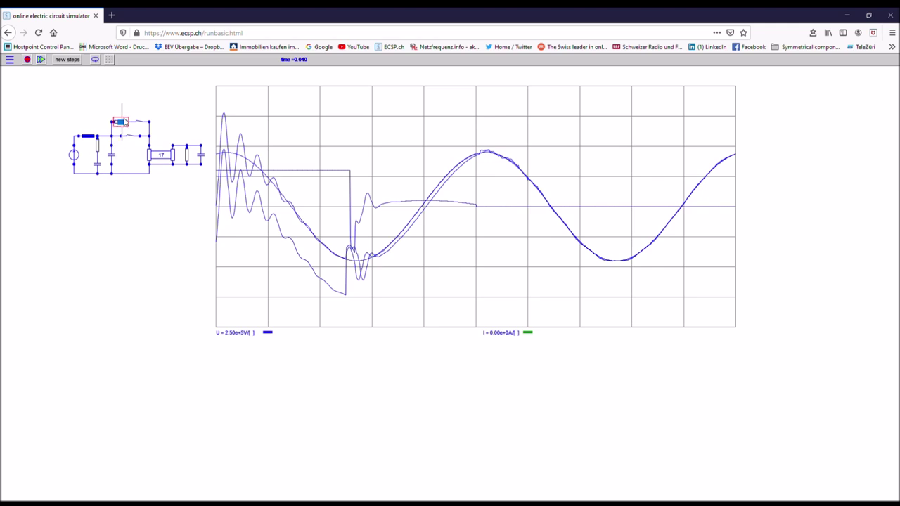
pyautogui.moveTo(123, 124)
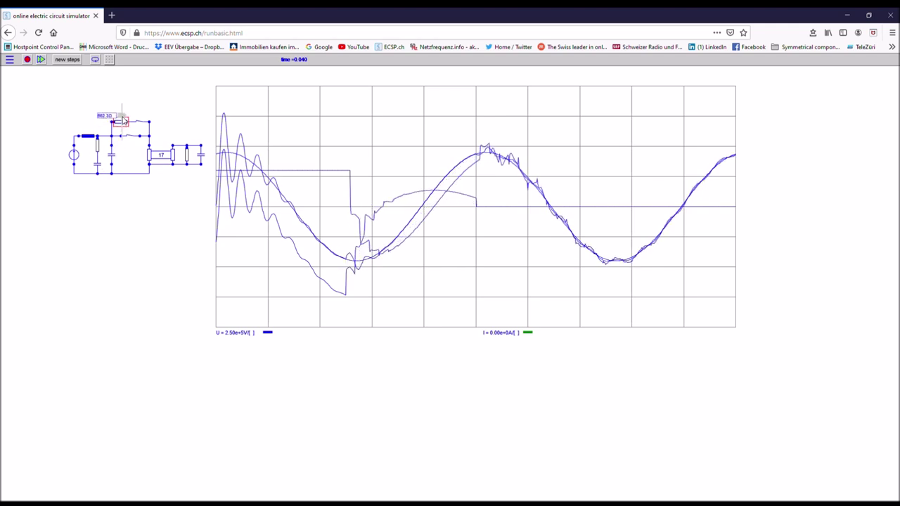
pyautogui.scroll(2, 123, 123)
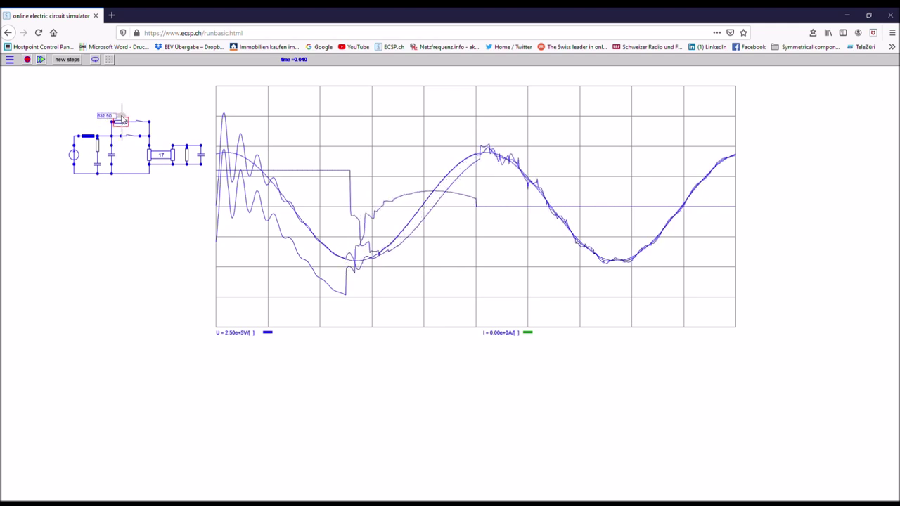
pyautogui.scroll(-1, 122, 121)
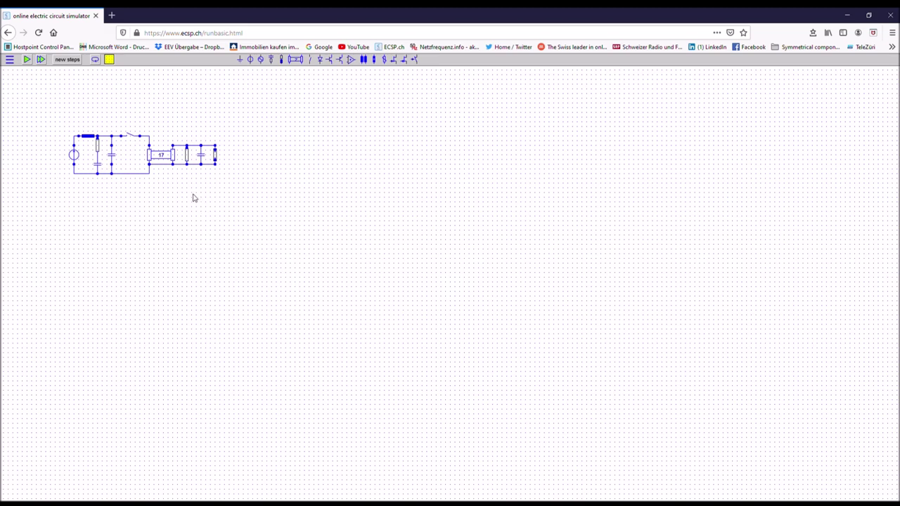
# - Open the settings of surge arrester element 11 at the line end
pyautogui.click(74, 156)
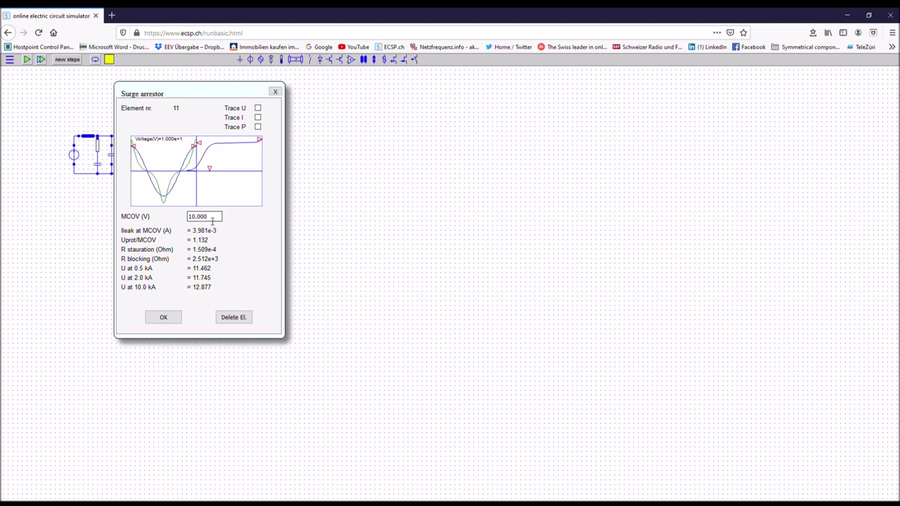
# - Set the arrester MCOV to 500000 V and adjust its characteristic until Uprot/MCOV reads 1.463
pyautogui.moveTo(213, 221); pyautogui.dragTo(192, 220)
pyautogui.press('BackSpace')
pyautogui.click(235, 267)
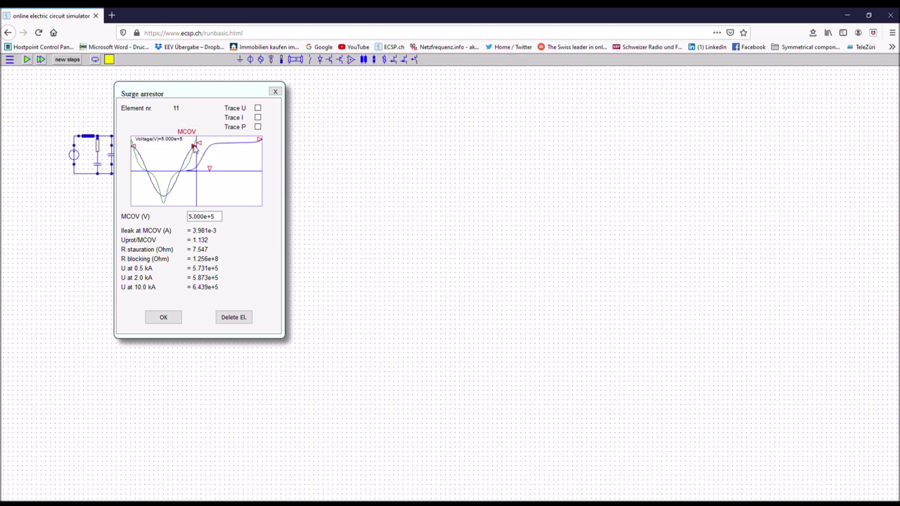
pyautogui.moveTo(195, 146); pyautogui.dragTo(194, 155)
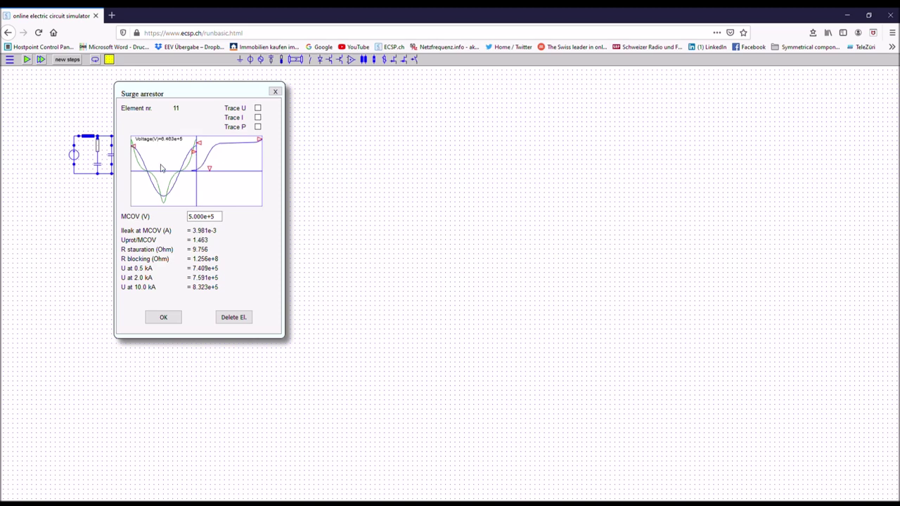
pyautogui.moveTo(133, 145); pyautogui.dragTo(139, 162)
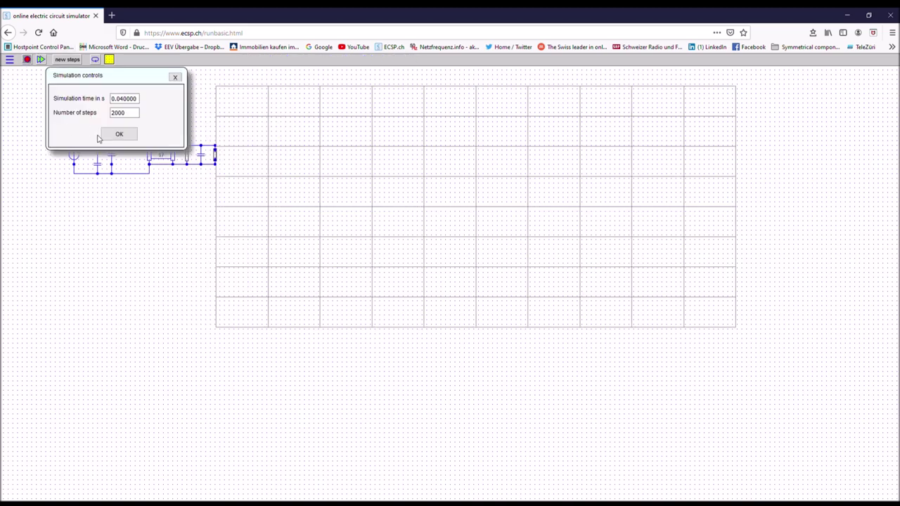
# - Simulate the arrester-equipped circuit and narrow the waveform plot by shifting its left edge right
pyautogui.click(118, 134)
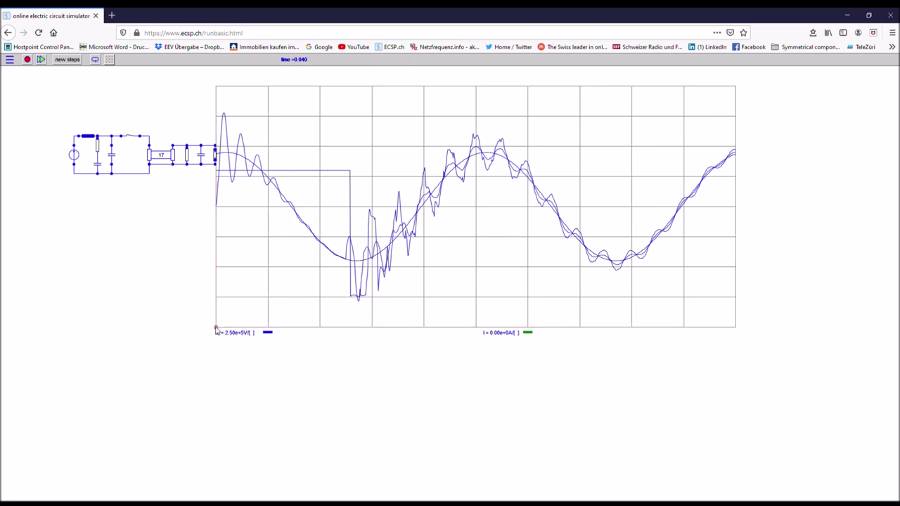
pyautogui.moveTo(216, 328); pyautogui.dragTo(314, 331)
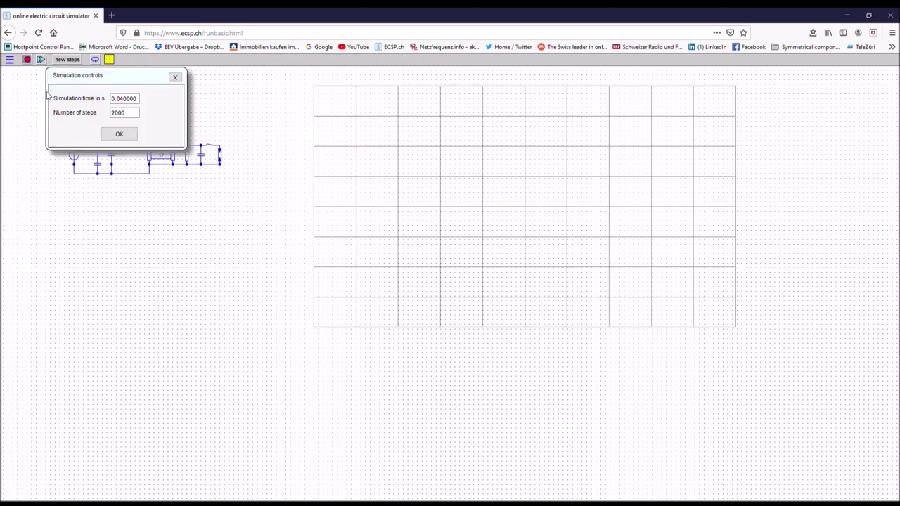
# - Start another run of the arrester circuit lasting 0.04 s in 2000 steps
pyautogui.click(105, 133)
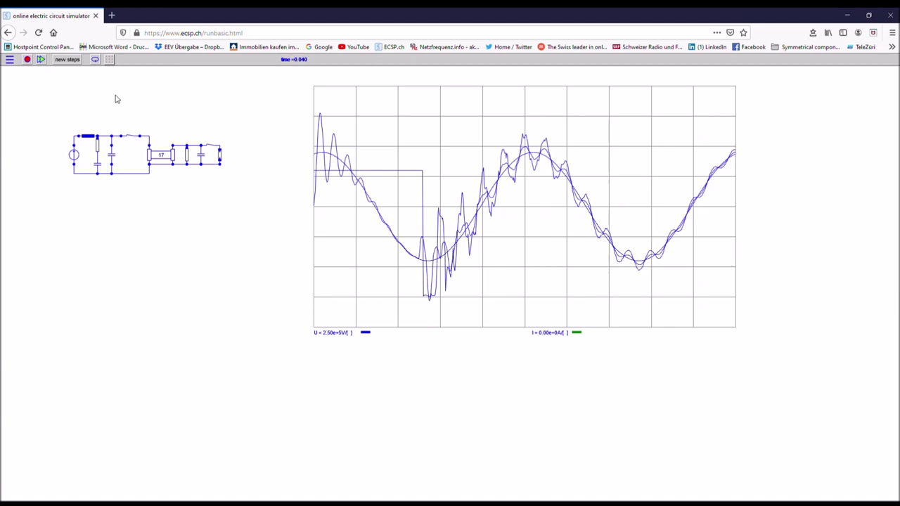
# - Toggle the line-end surge arrester in and out repeatedly to compare the overvoltage spikes
pyautogui.click(214, 148)
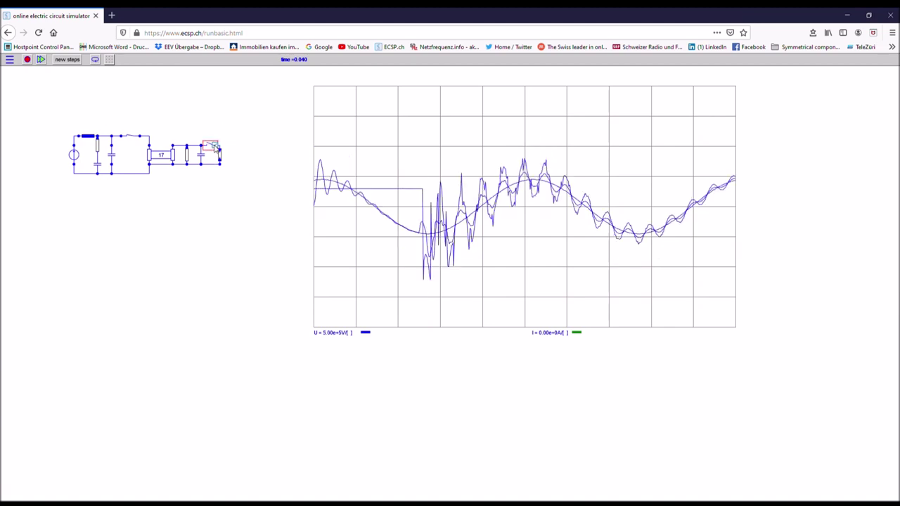
pyautogui.click(213, 146)
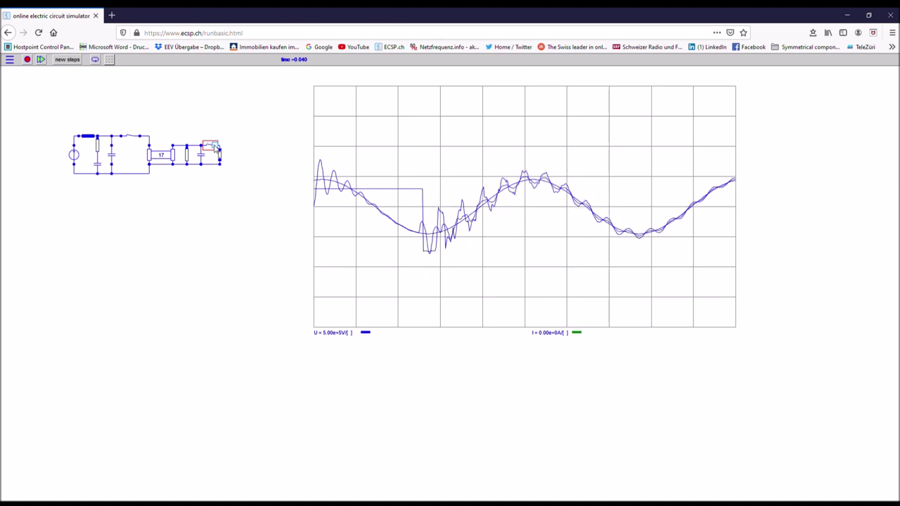
pyautogui.click(214, 145)
pyautogui.click(213, 145)
pyautogui.click(214, 146)
pyautogui.click(213, 145)
pyautogui.click(214, 146)
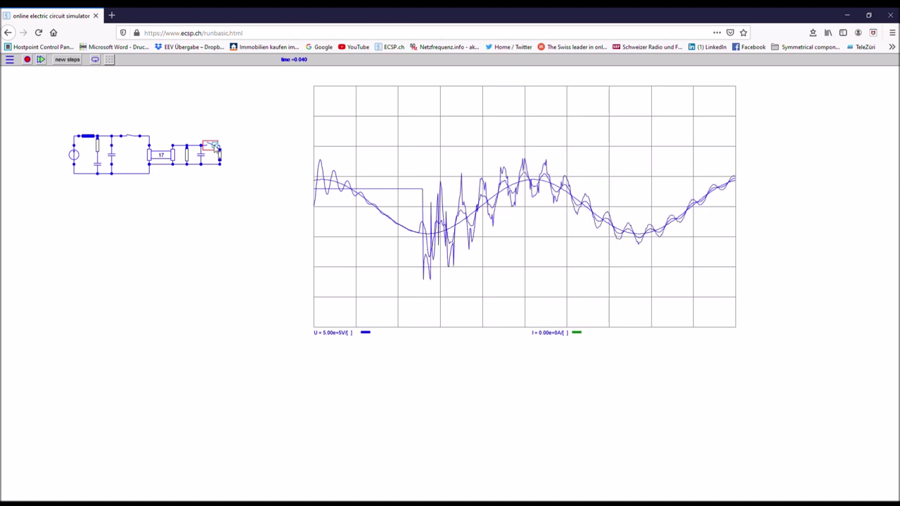